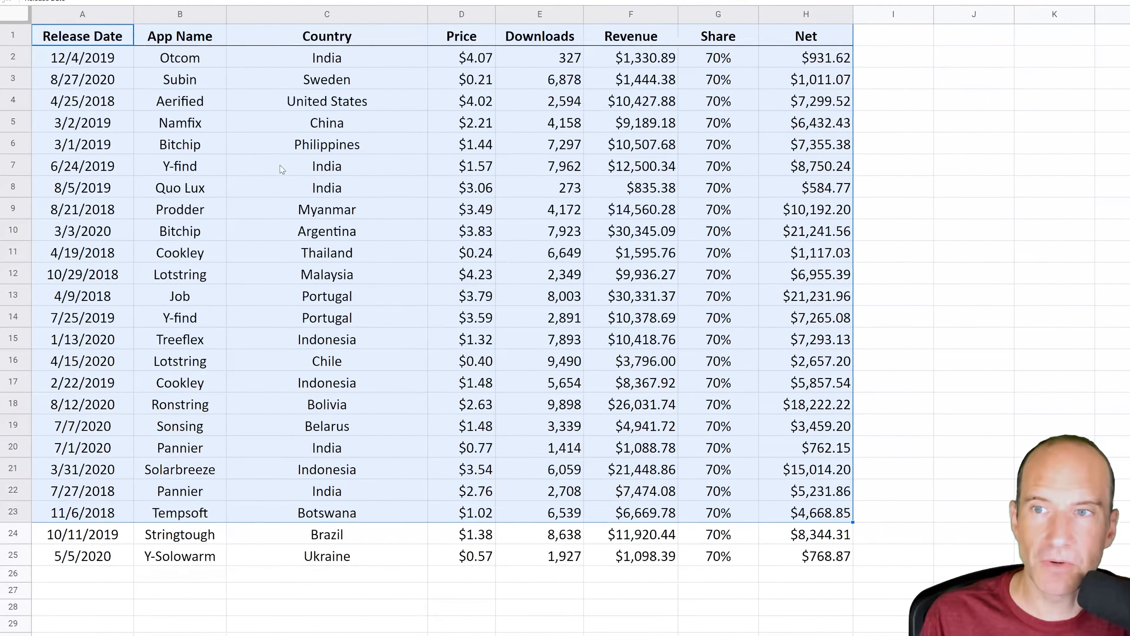
{"action": "left_click", "coordinate": [180, 86]}
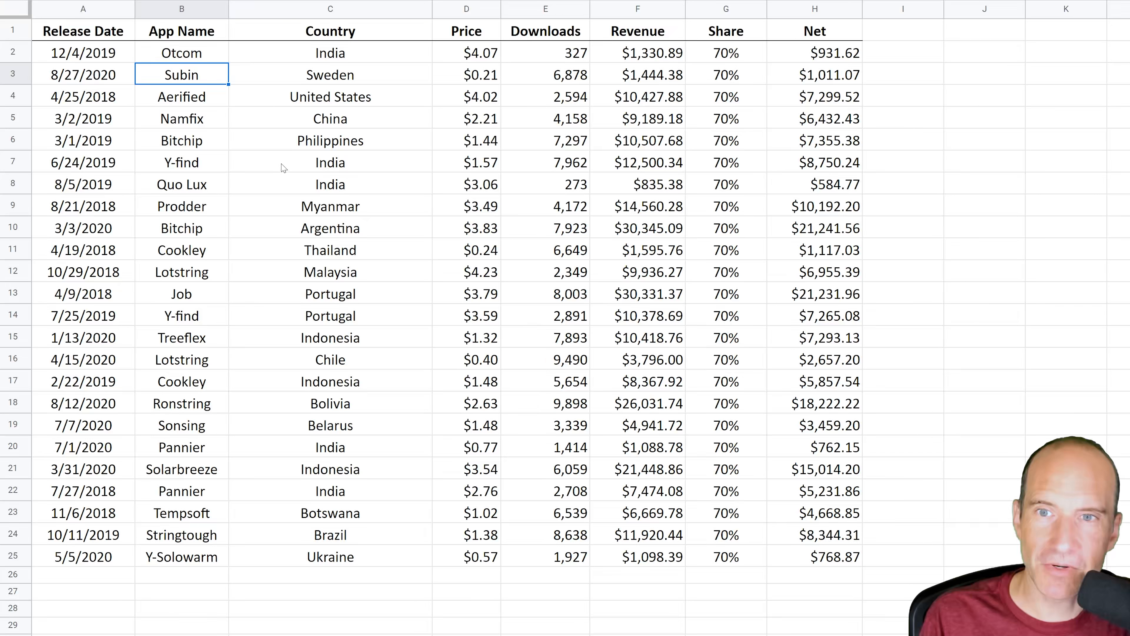
{"action": "left_click", "coordinate": [262, 163]}
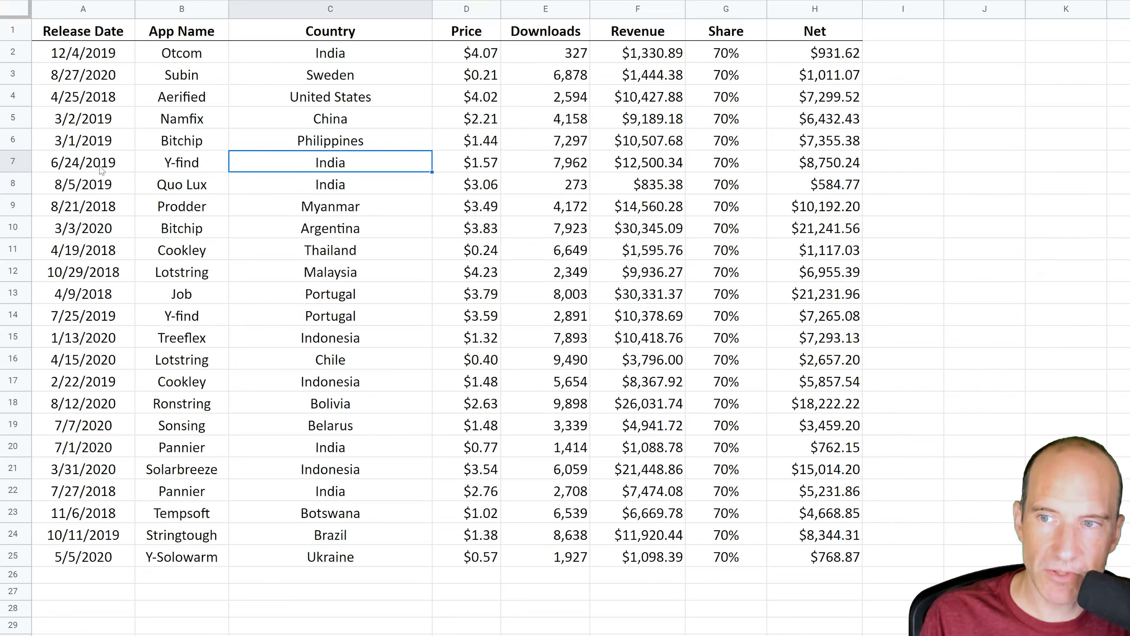
{"action": "left_click", "coordinate": [23, 170]}
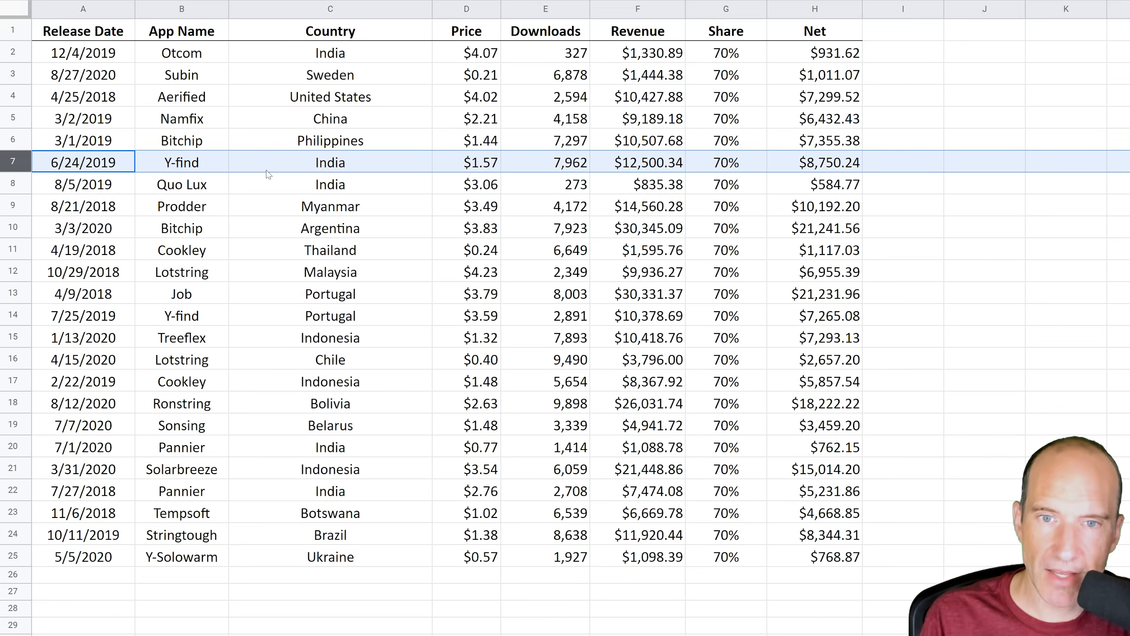
Add a single-color conditional formatting rule and apply it to the range A2:H25
{"action": "left_click", "coordinate": [358, 165]}
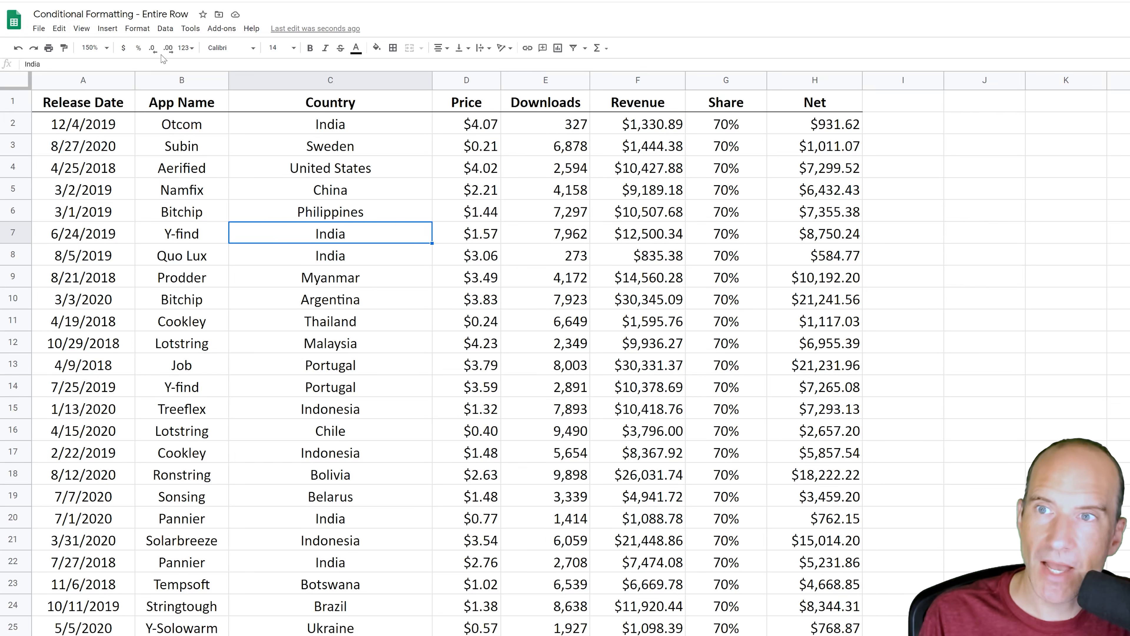
{"action": "left_click", "coordinate": [139, 30]}
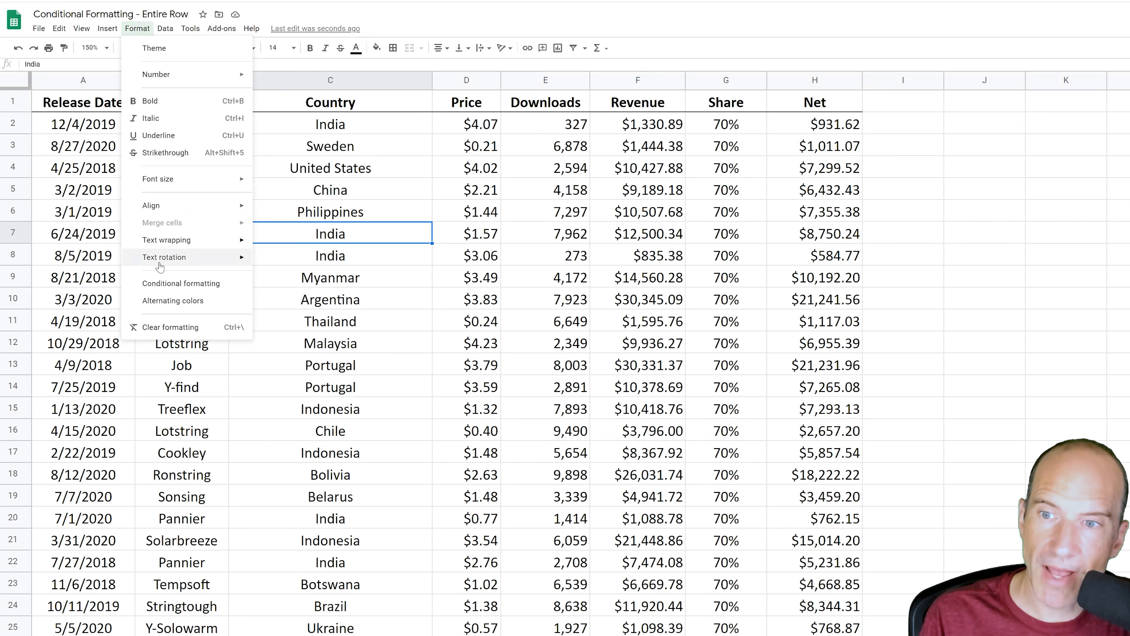
{"action": "left_click", "coordinate": [163, 283]}
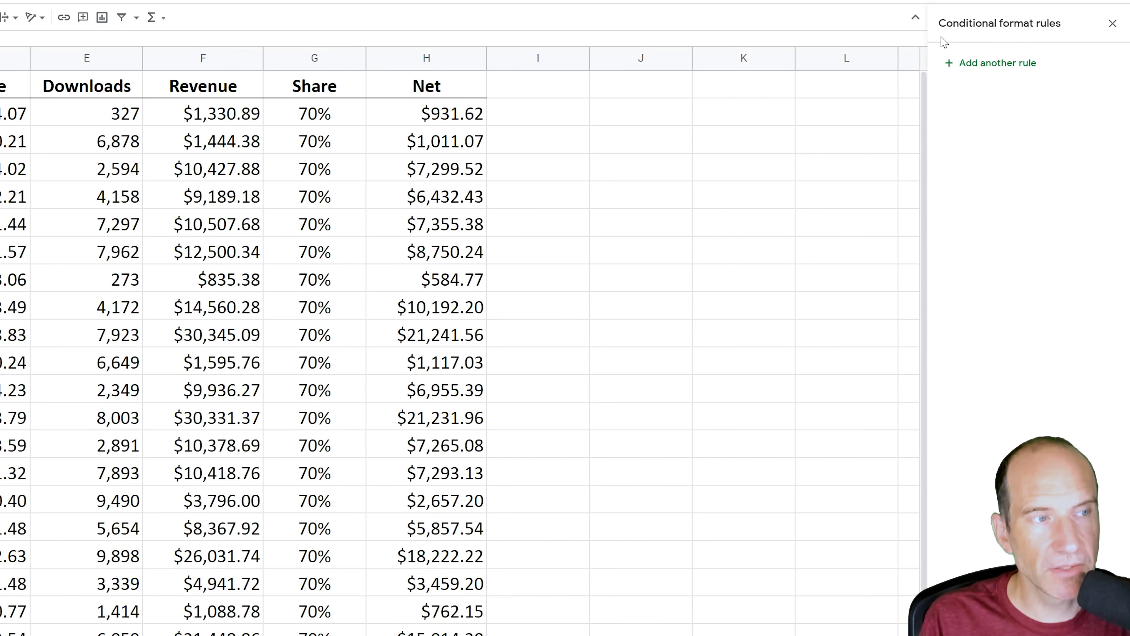
{"action": "left_click", "coordinate": [957, 64]}
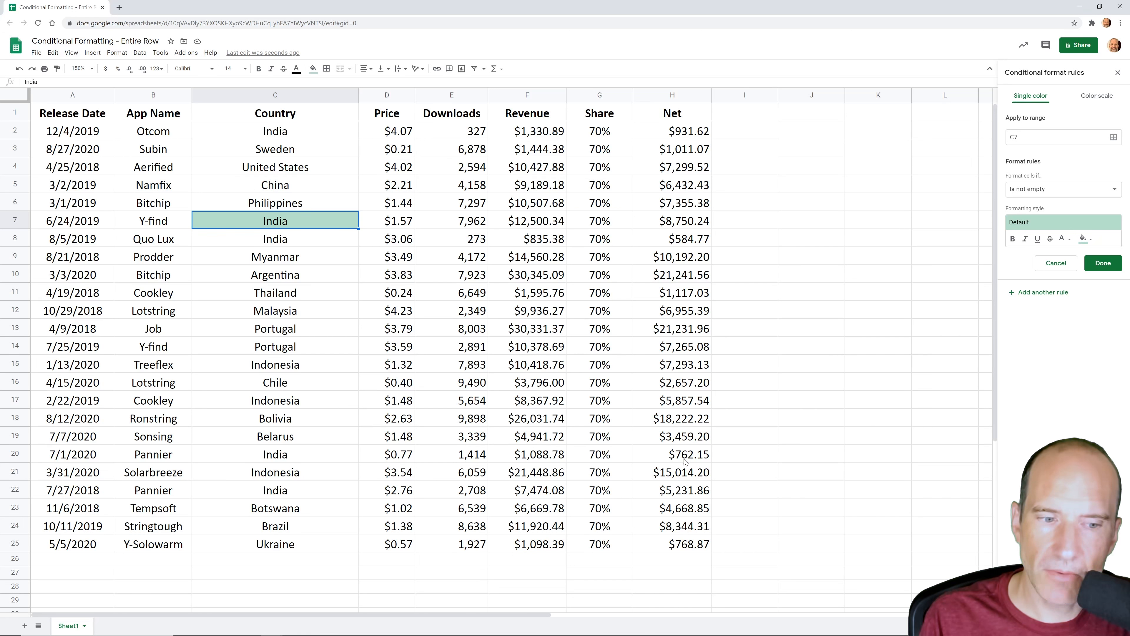
{"action": "left_click", "coordinate": [1114, 137]}
{"action": "left_click_drag", "start_coordinate": [682, 539], "coordinate": [76, 138]}
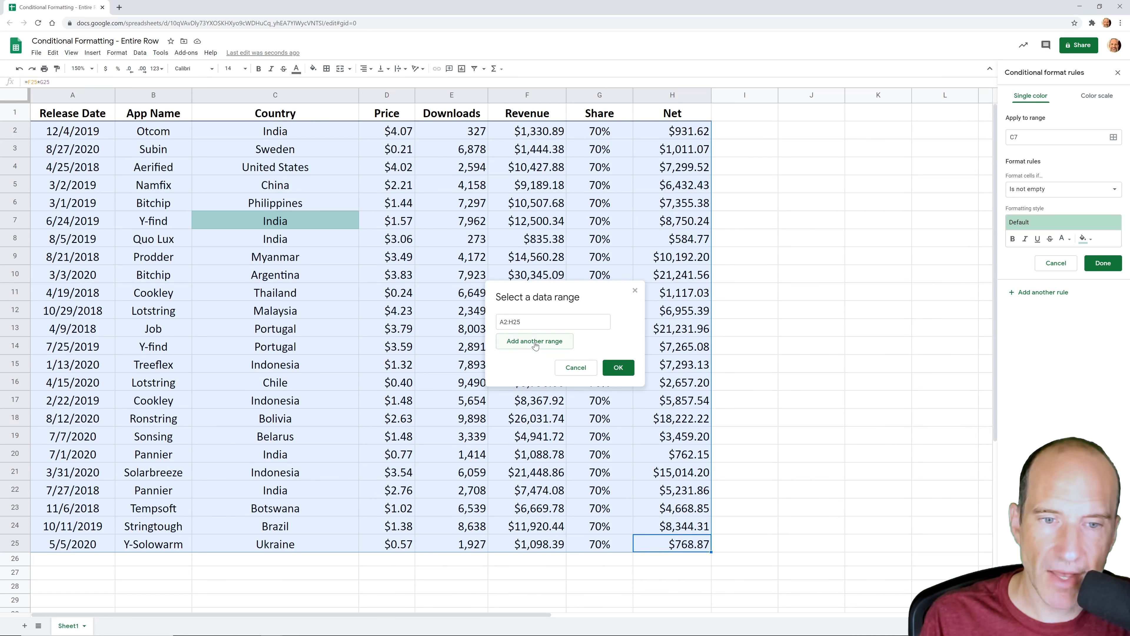
{"action": "left_click", "coordinate": [618, 368]}
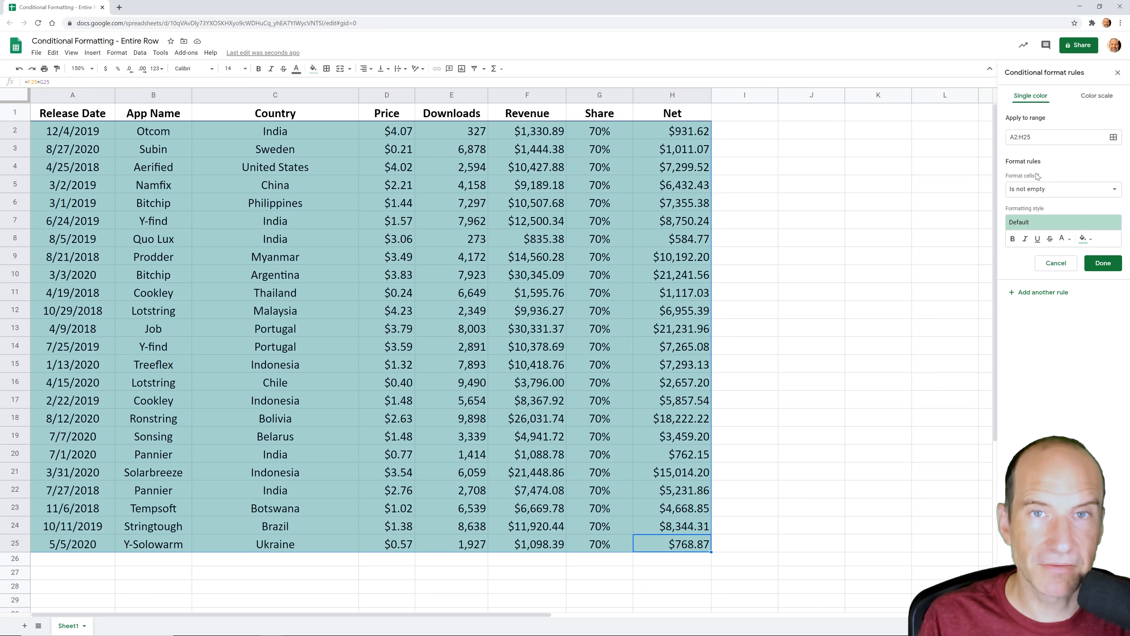
Test the not-empty rule by clearing the Downloads value in E8, and undo the deletion
{"action": "left_click", "coordinate": [432, 241]}
{"action": "key", "text": "Delete"}
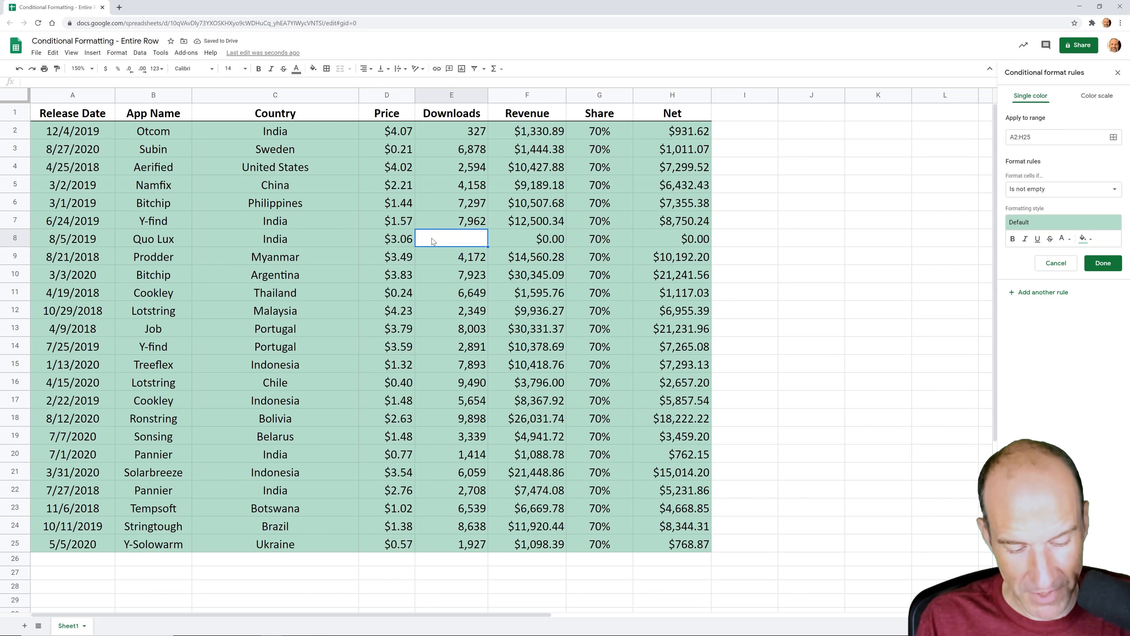
{"action": "key", "text": "ctrl+z"}
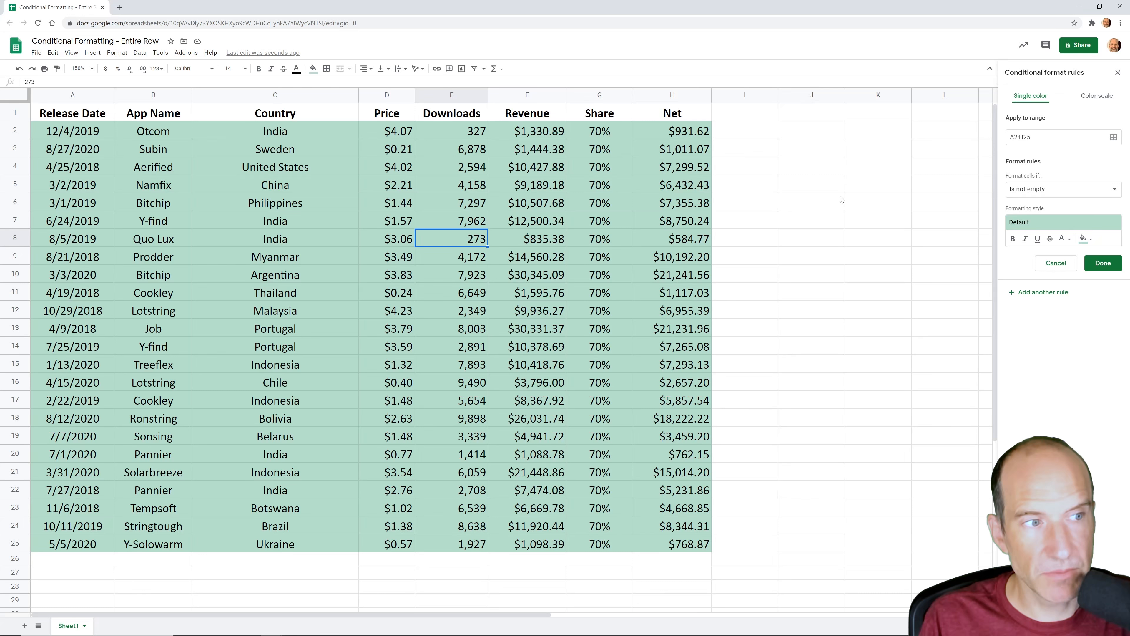
Set the rule's condition to "Text is exactly" with the value India
{"action": "left_click", "coordinate": [1031, 190]}
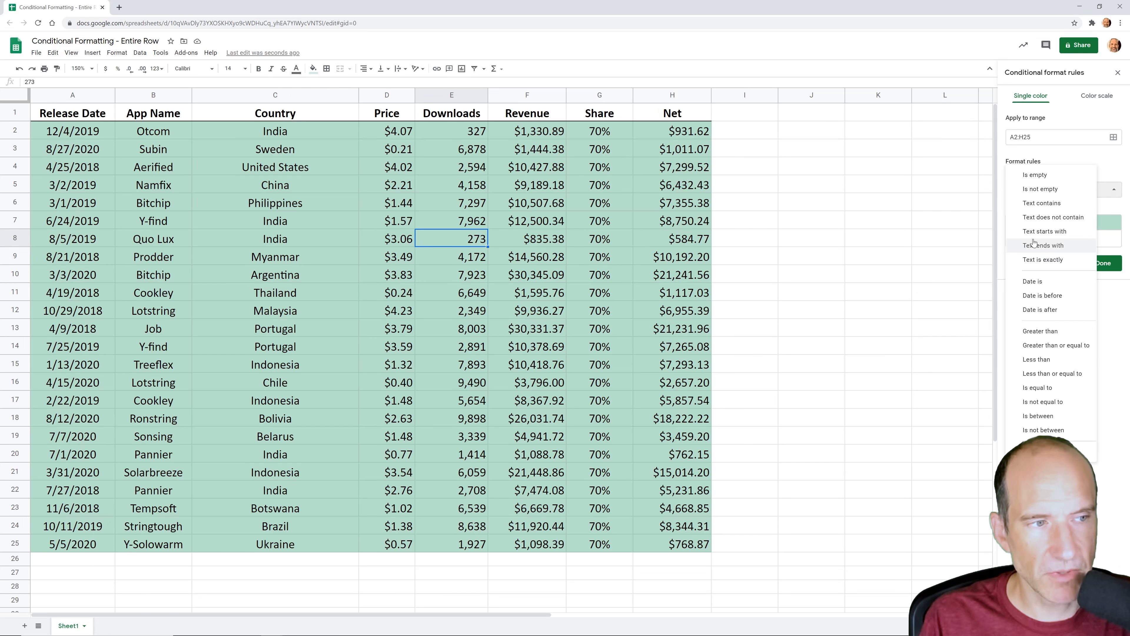
{"action": "left_click", "coordinate": [1039, 259]}
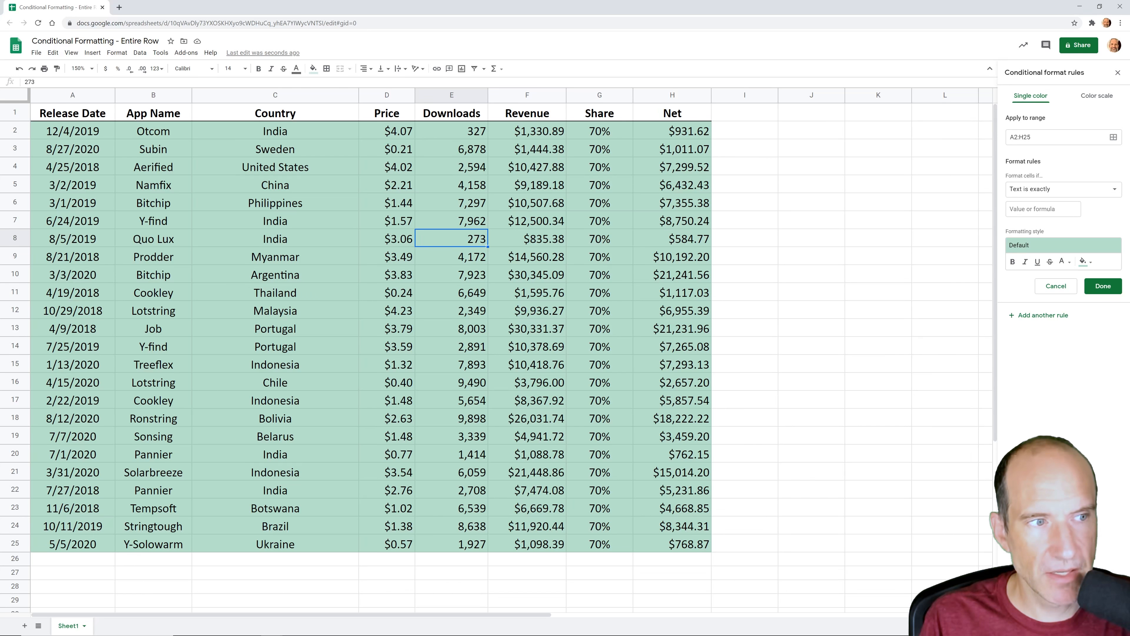
{"action": "left_click", "coordinate": [1034, 210]}
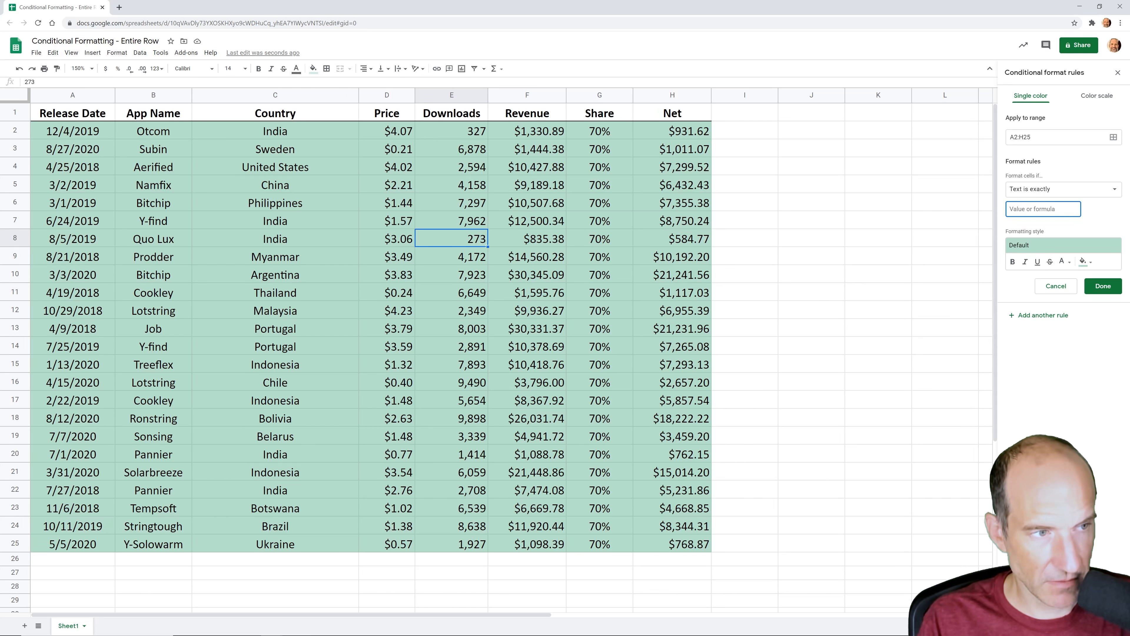
{"action": "type", "text": "India"}
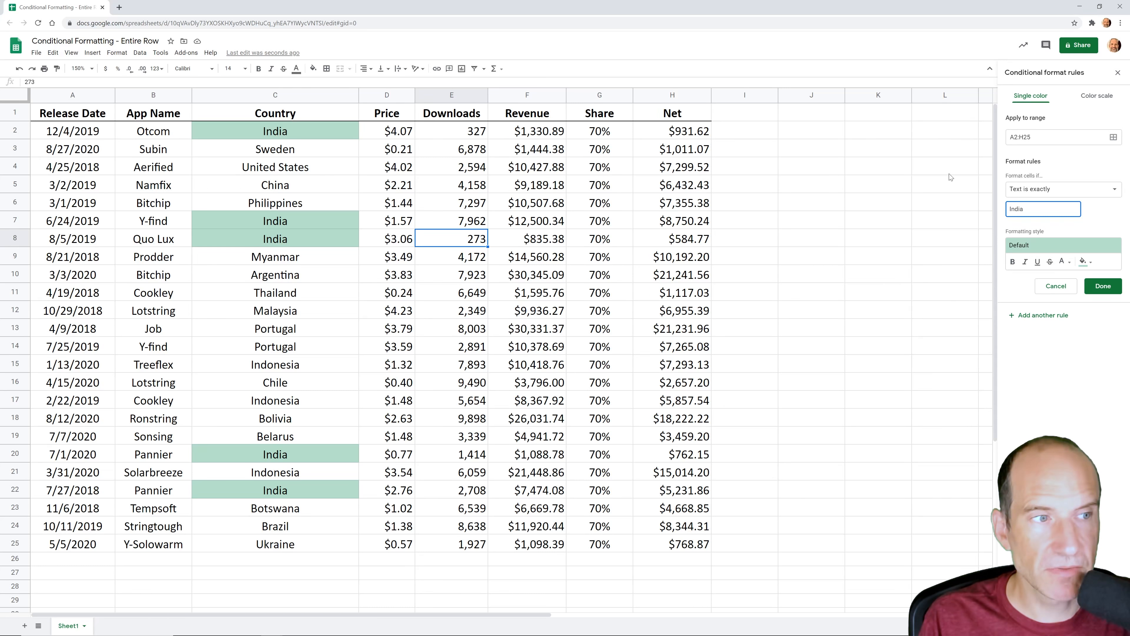
Switch the rule's condition to "Custom formula is" and replace its value with the formula =c2="India"
{"action": "left_click", "coordinate": [1023, 188]}
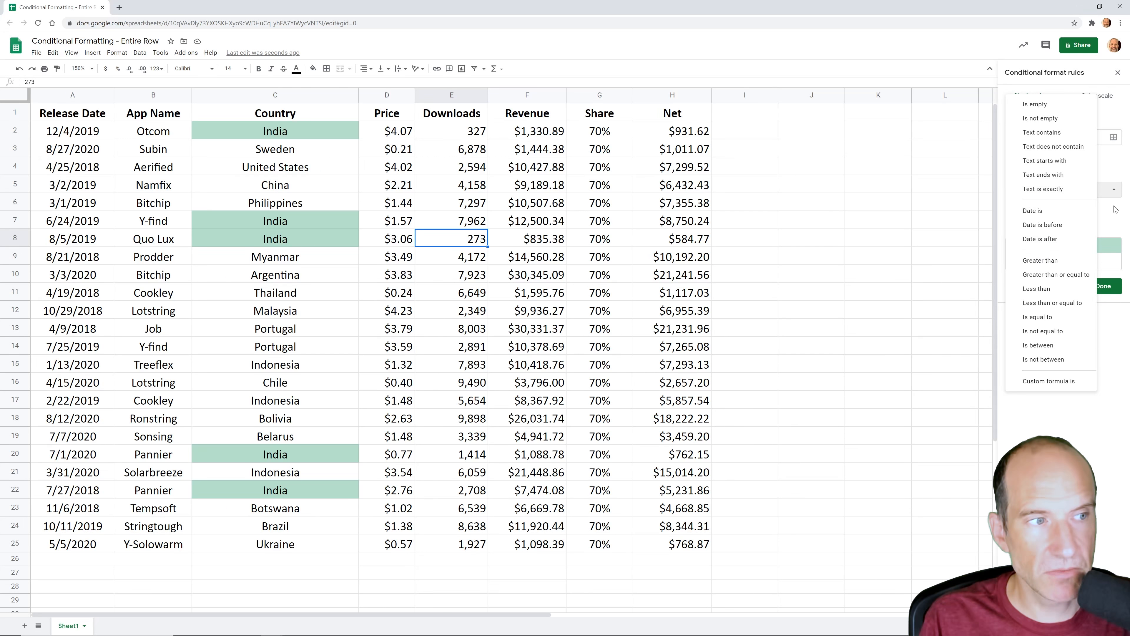
{"action": "left_click", "coordinate": [1031, 188]}
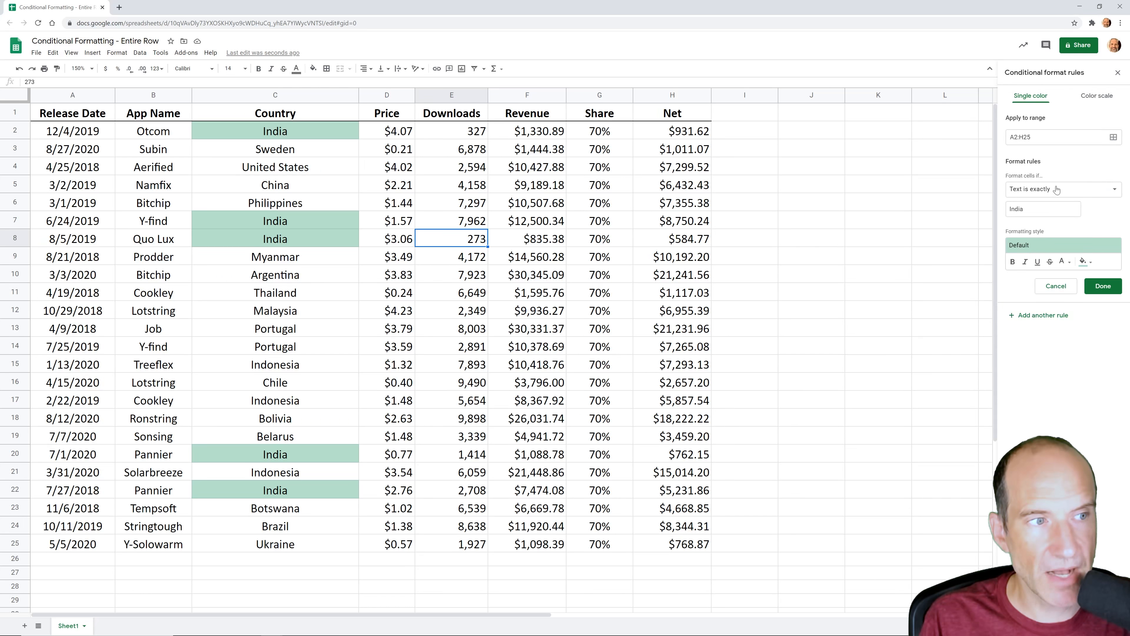
{"action": "left_click", "coordinate": [1031, 188]}
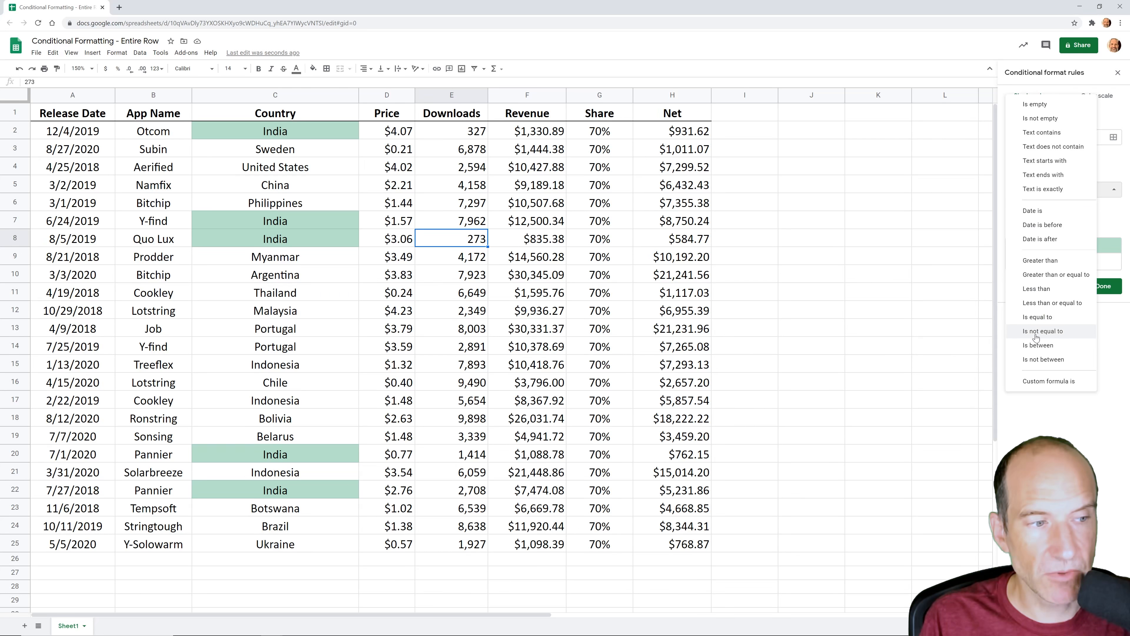
{"action": "left_click", "coordinate": [1028, 380]}
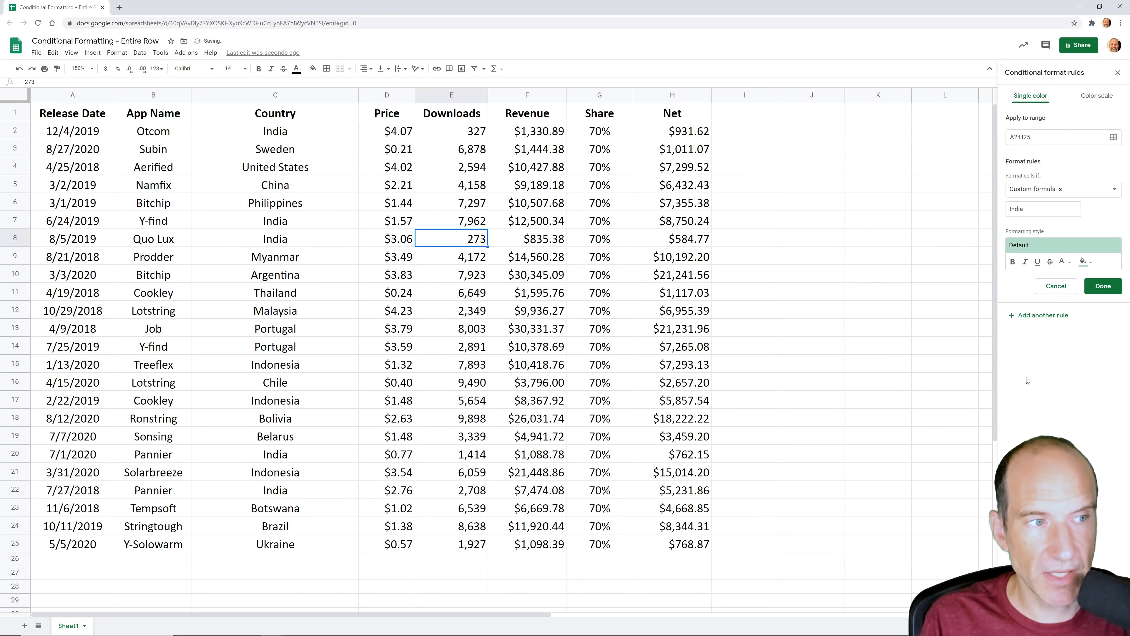
{"action": "left_click_drag", "start_coordinate": [1029, 210], "coordinate": [1001, 214]}
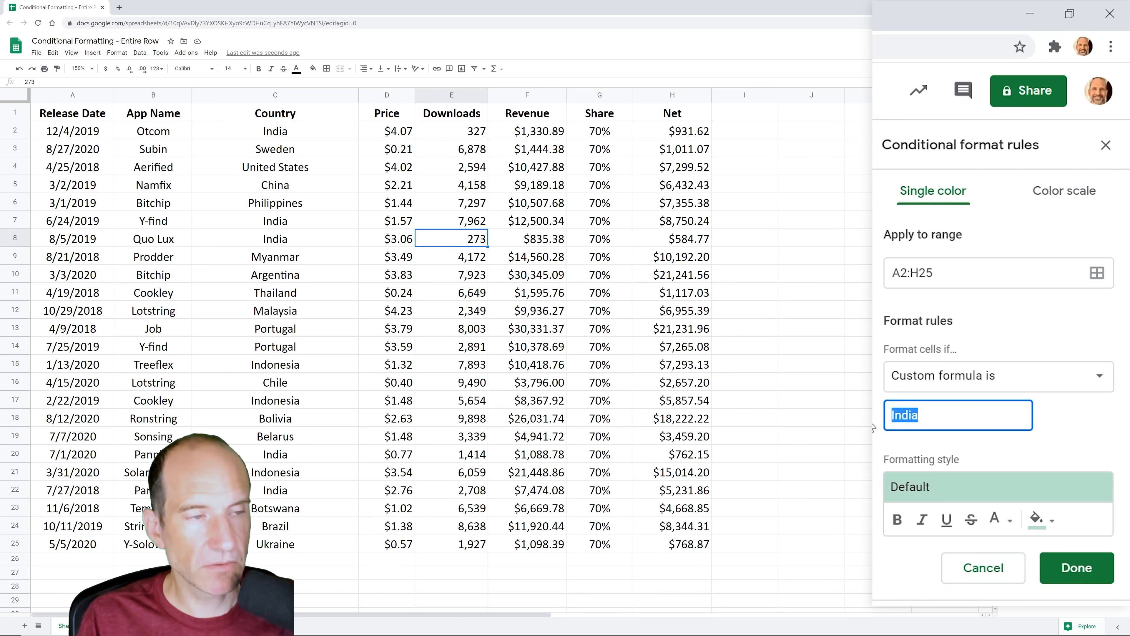
{"action": "key", "text": "BackSpace"}
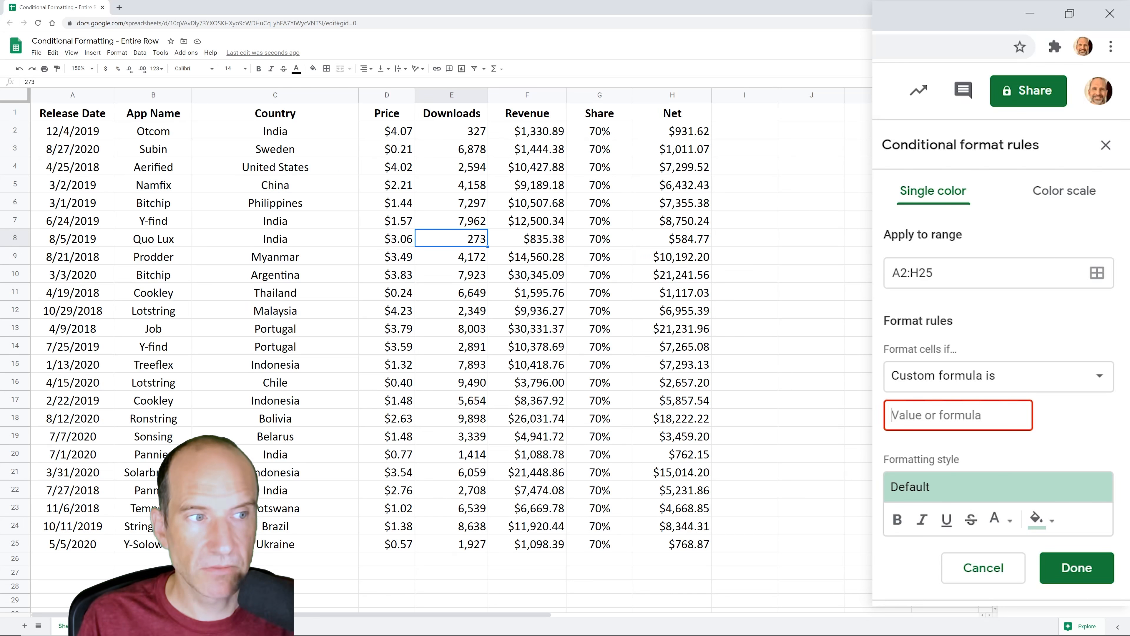
{"action": "type", "text": "="}
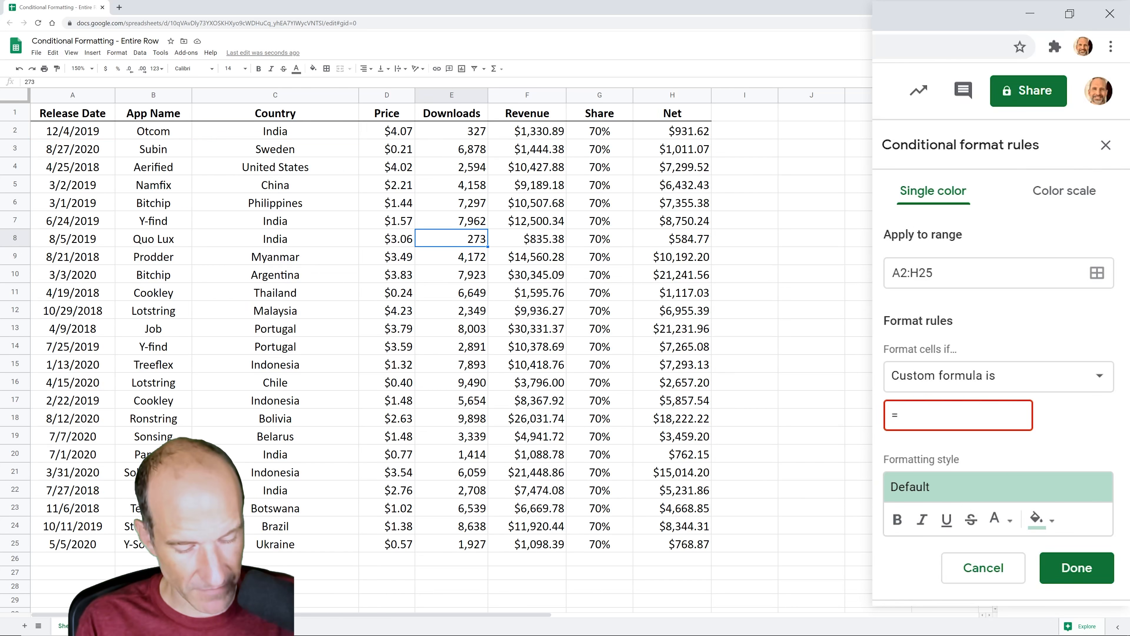
{"action": "type", "text": "c2"}
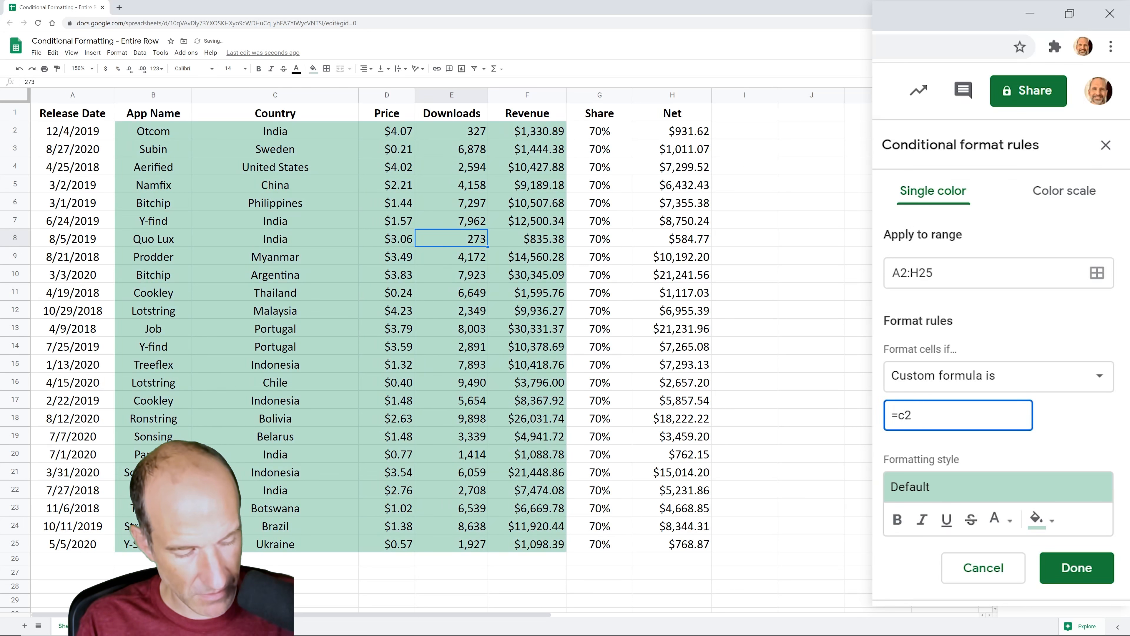
{"action": "type", "text": "=\"I"}
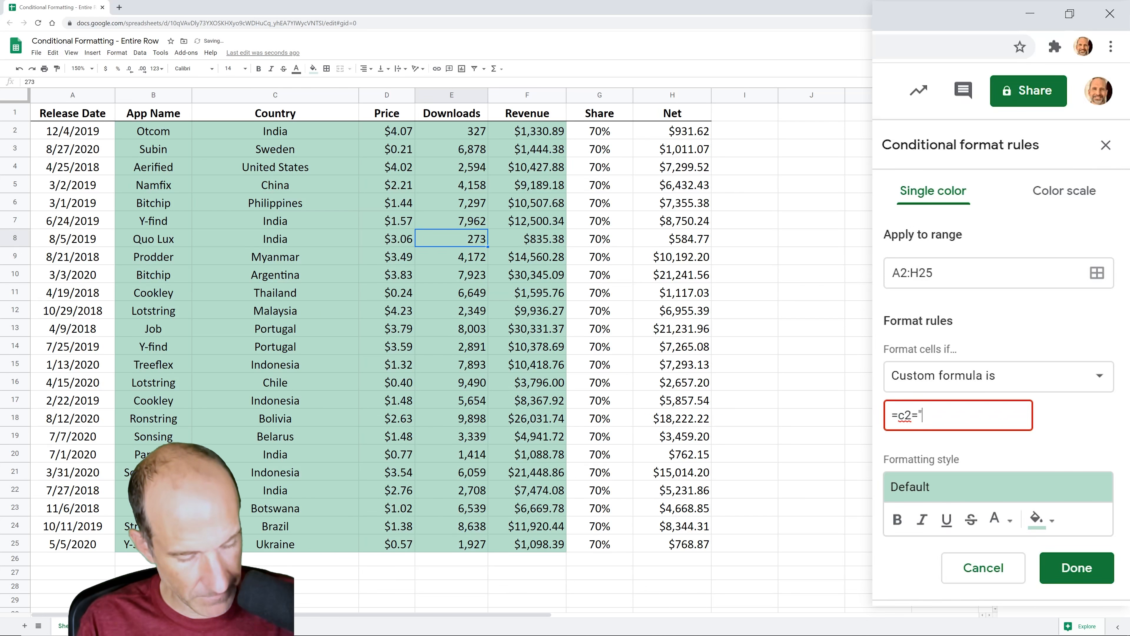
{"action": "type", "text": "ndia\""}
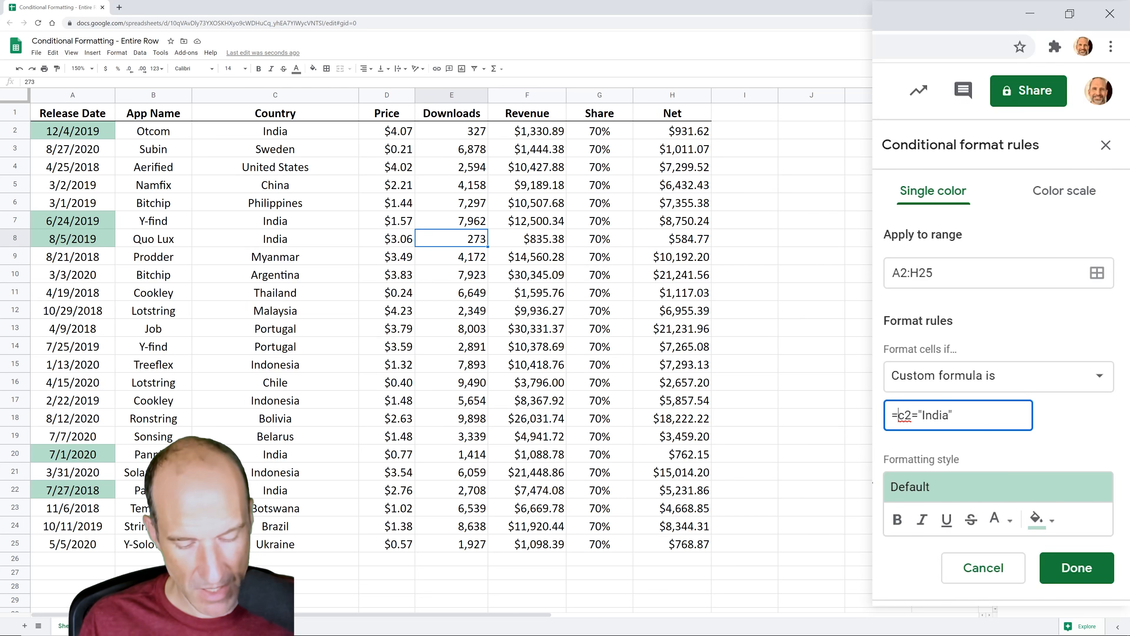
Capitalize the column letter in the custom formula and make the column reference absolute, giving =$C2="India"
{"action": "key", "text": "shift+Right"}
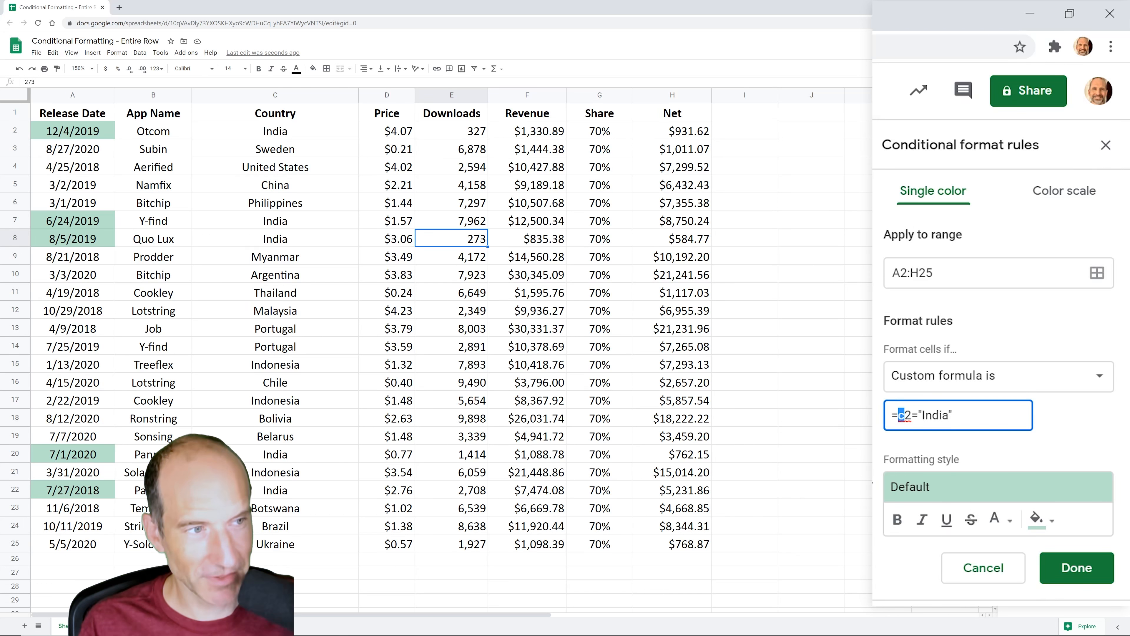
{"action": "type", "text": "C"}
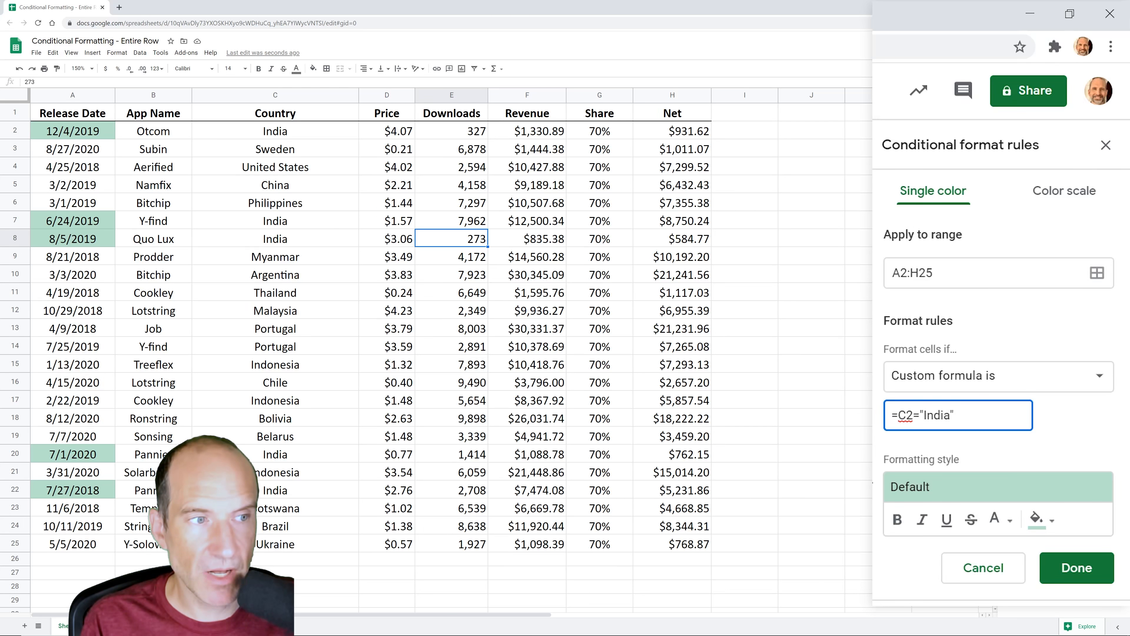
{"action": "type", "text": "$"}
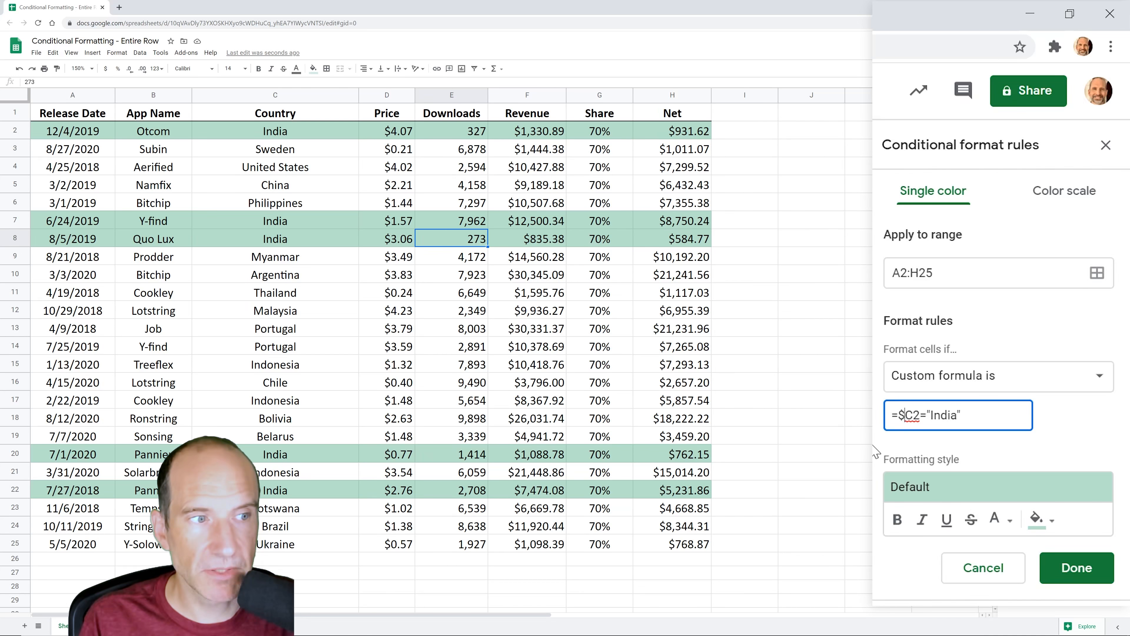
Change the custom formula to compare the release date column with a date: =$A2>"6/30/2018"
{"action": "left_click_drag", "start_coordinate": [912, 415], "coordinate": [905, 415]}
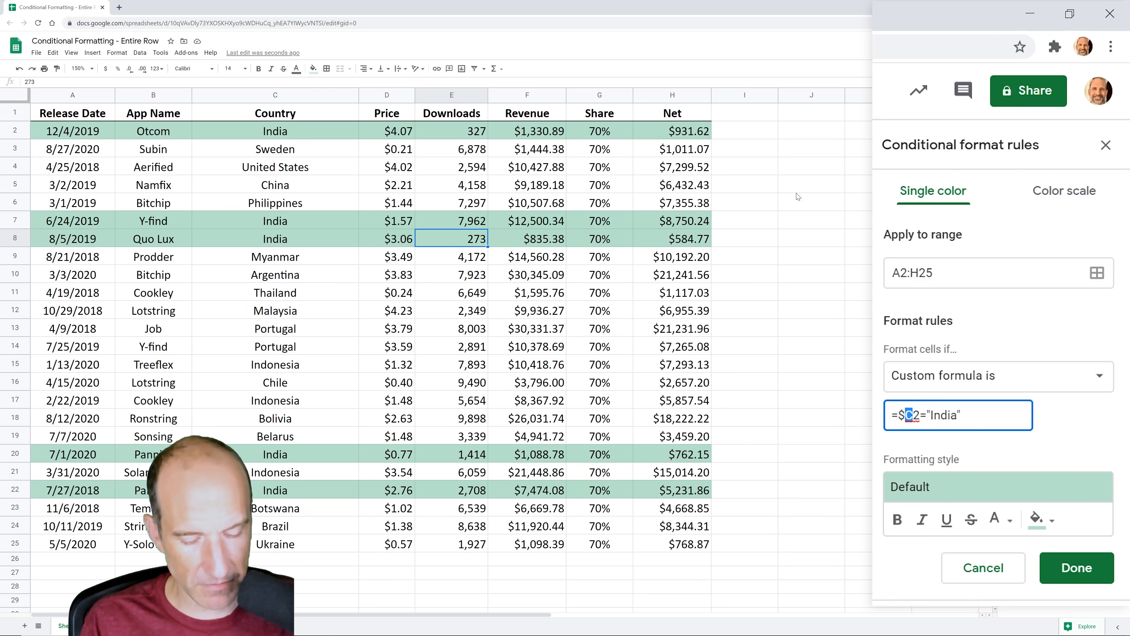
{"action": "type", "text": "A"}
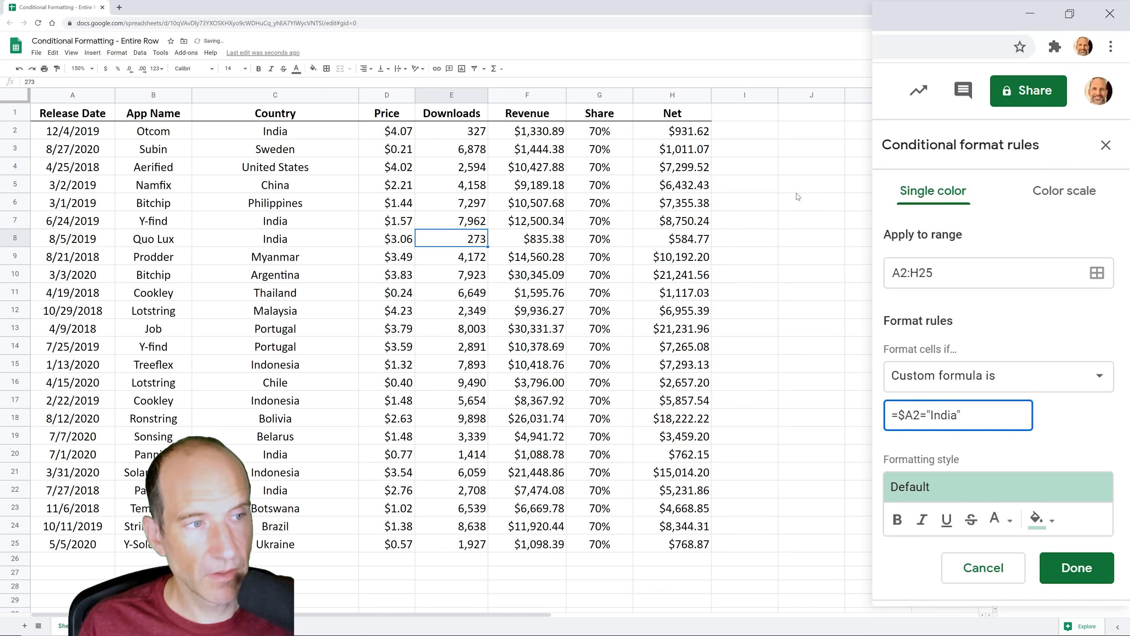
{"action": "key", "text": "Right"}
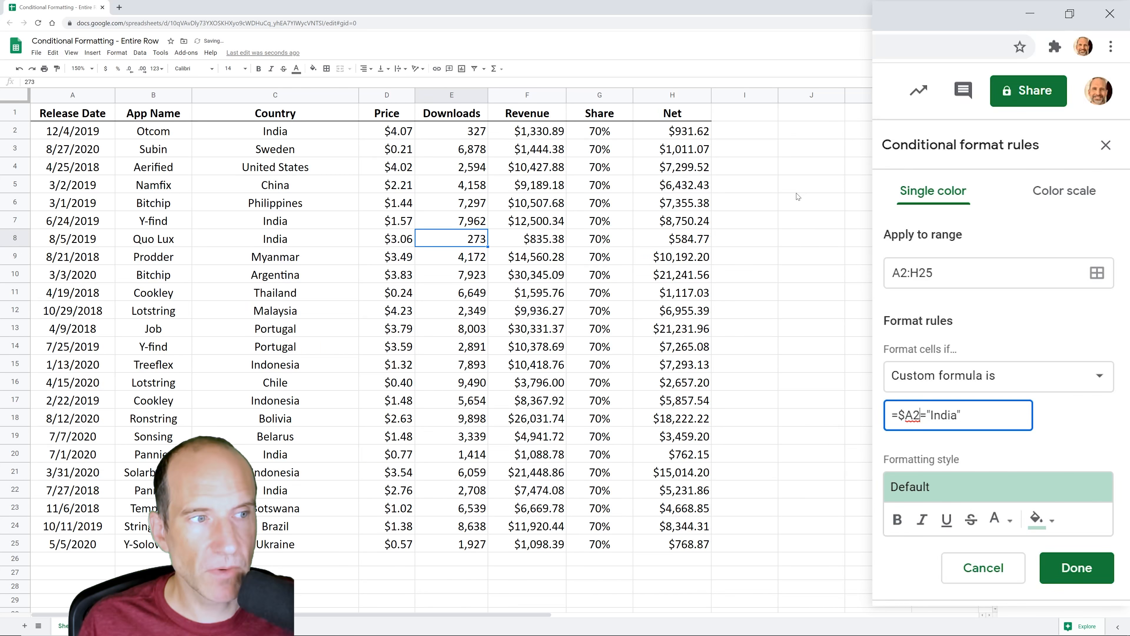
{"action": "key", "text": "shift+Right"}
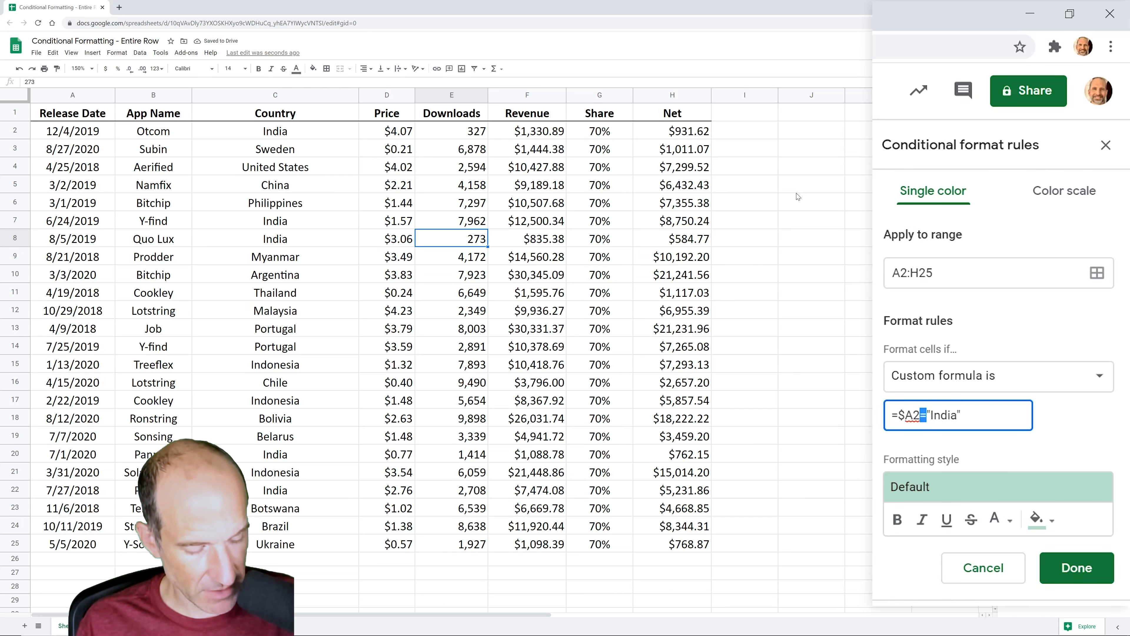
{"action": "type", "text": ">"}
{"action": "key", "text": "shift+Right"}
{"action": "key", "text": "shift+Right"}
{"action": "key", "text": "shift+Right"}
{"action": "key", "text": "shift+Right"}
{"action": "key", "text": "shift+Right"}
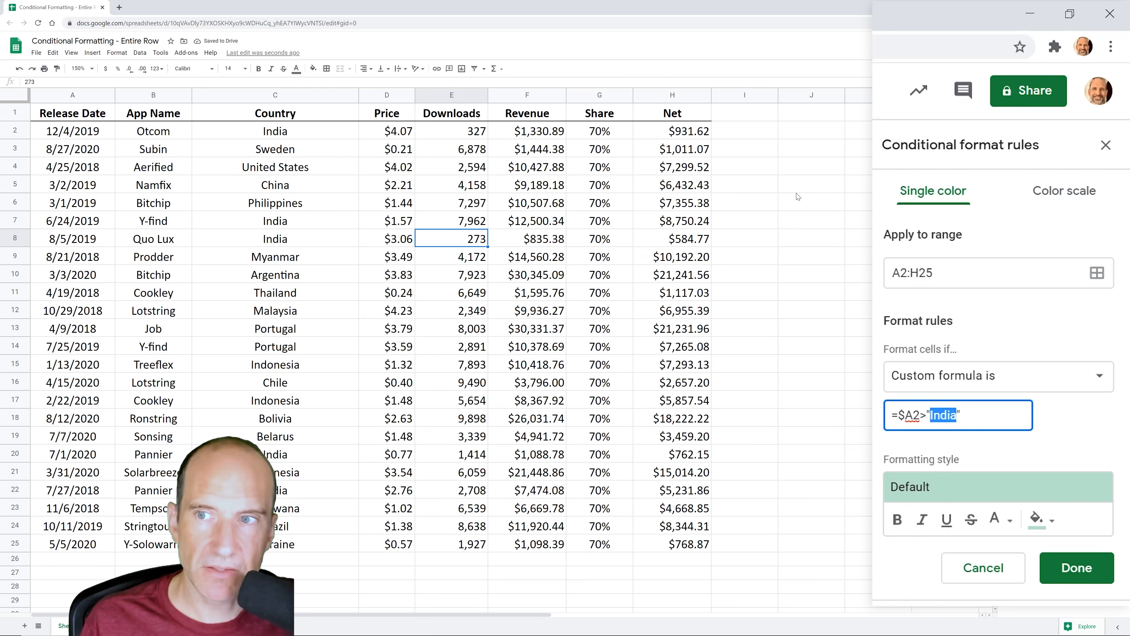
{"action": "type", "text": "6"}
{"action": "type", "text": "/30/20"}
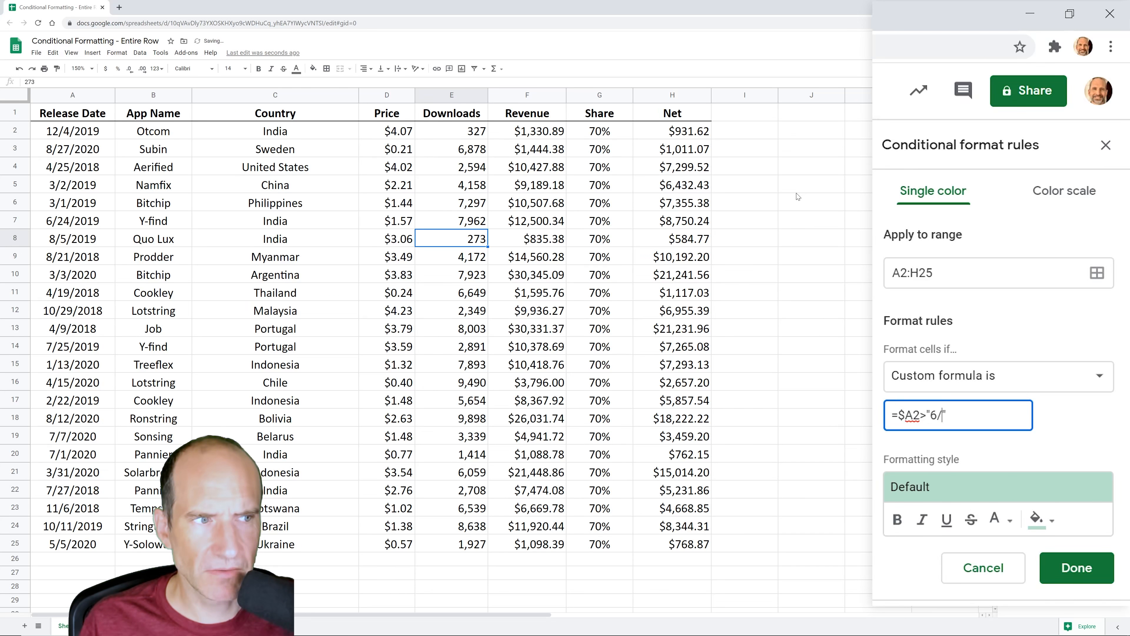
{"action": "type", "text": "18"}
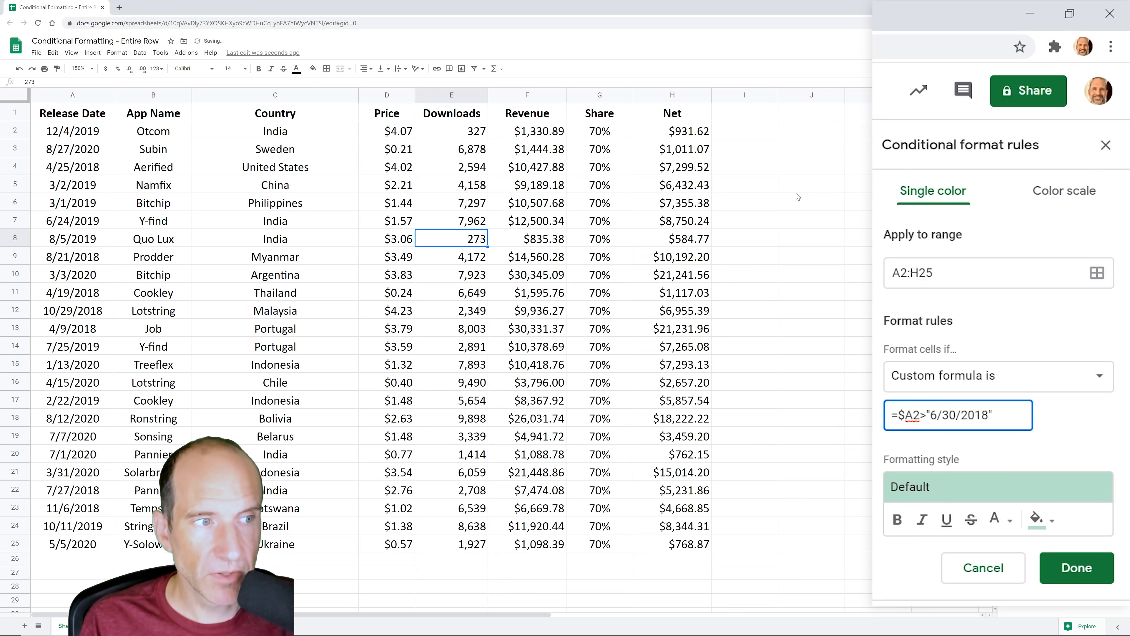
Enter the cutoff date 6/30/2018 in cell J2, outside the data table
{"action": "left_click", "coordinate": [813, 136]}
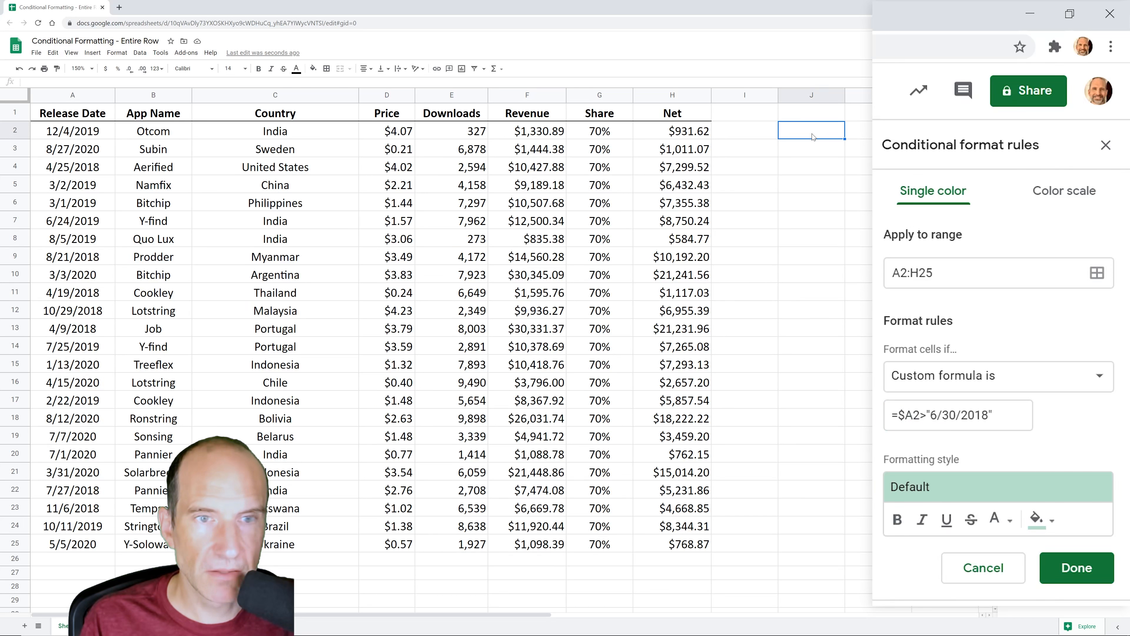
{"action": "type", "text": "6/"}
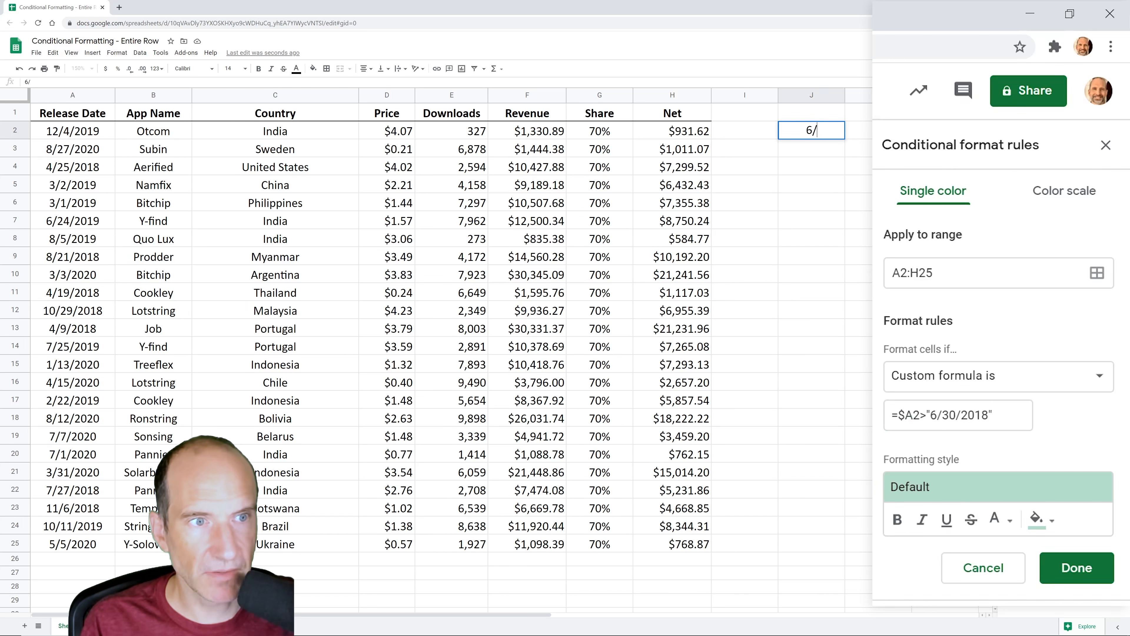
{"action": "type", "text": "30/2018"}
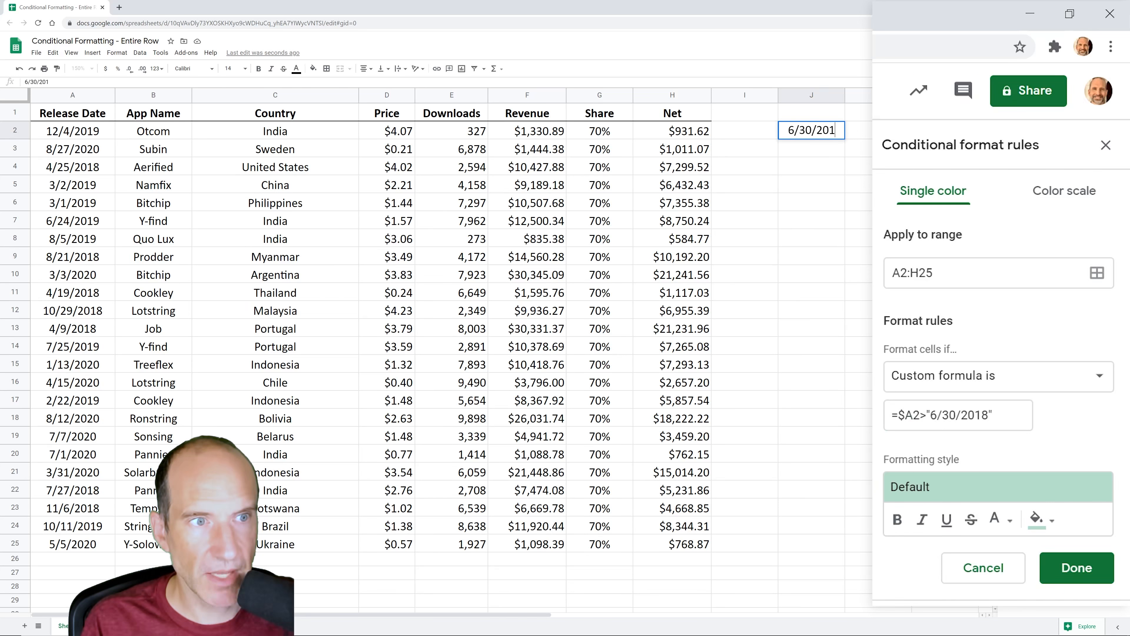
{"action": "key", "text": "Return"}
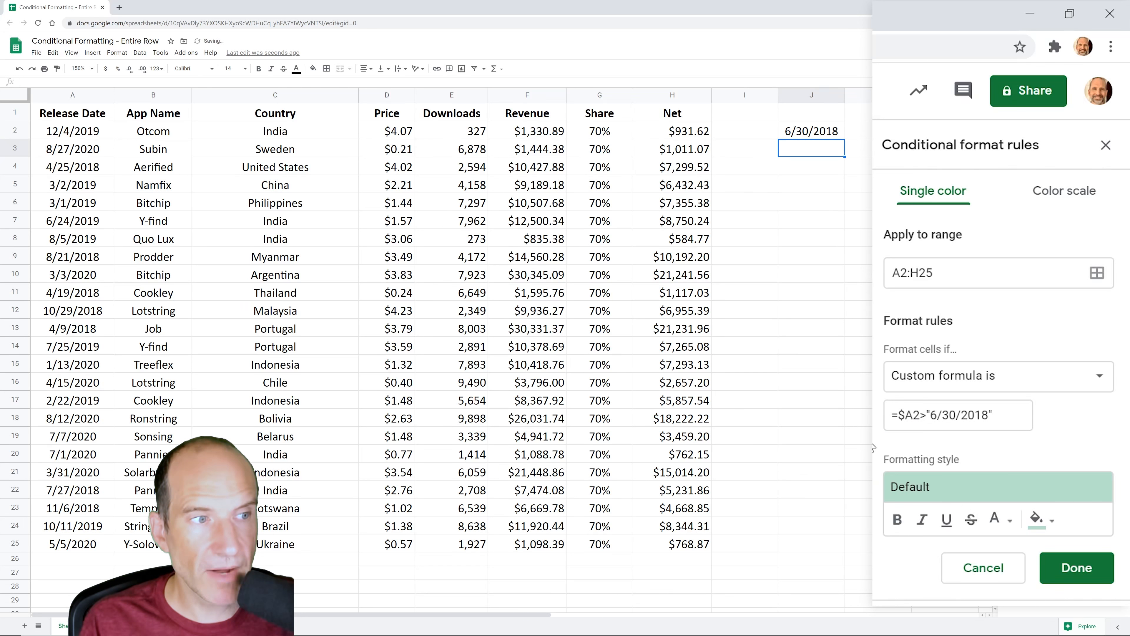
Replace the quoted date in the custom formula with an absolute reference to cell J2, giving =$A2>$J$2, and check the unhighlighted dates against it
{"action": "left_click_drag", "start_coordinate": [926, 415], "coordinate": [996, 415]}
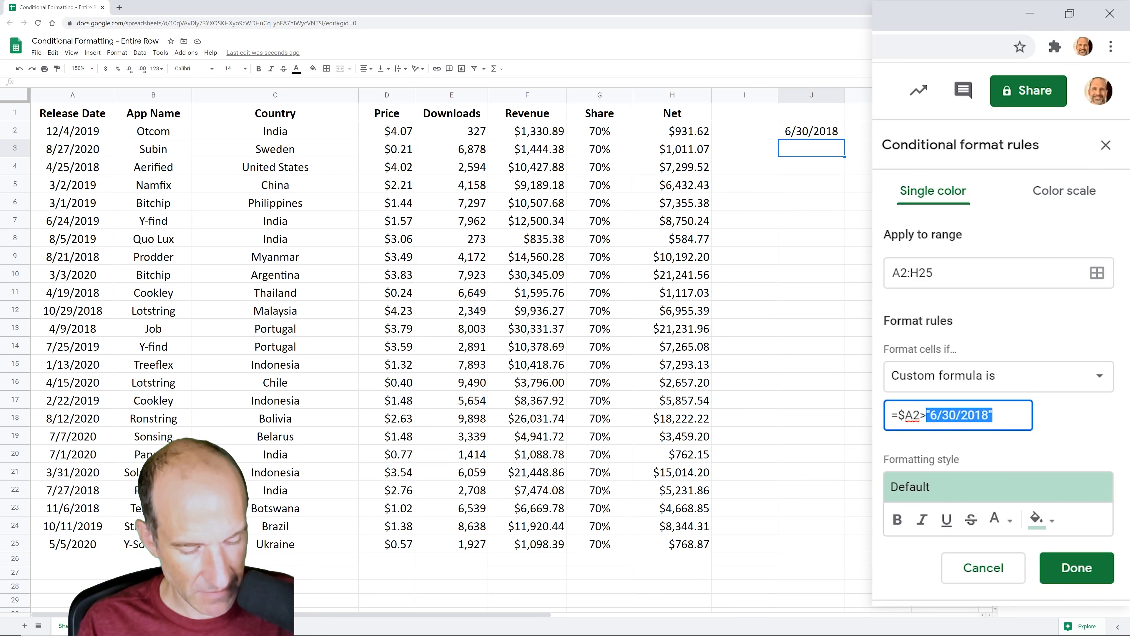
{"action": "type", "text": "$J"}
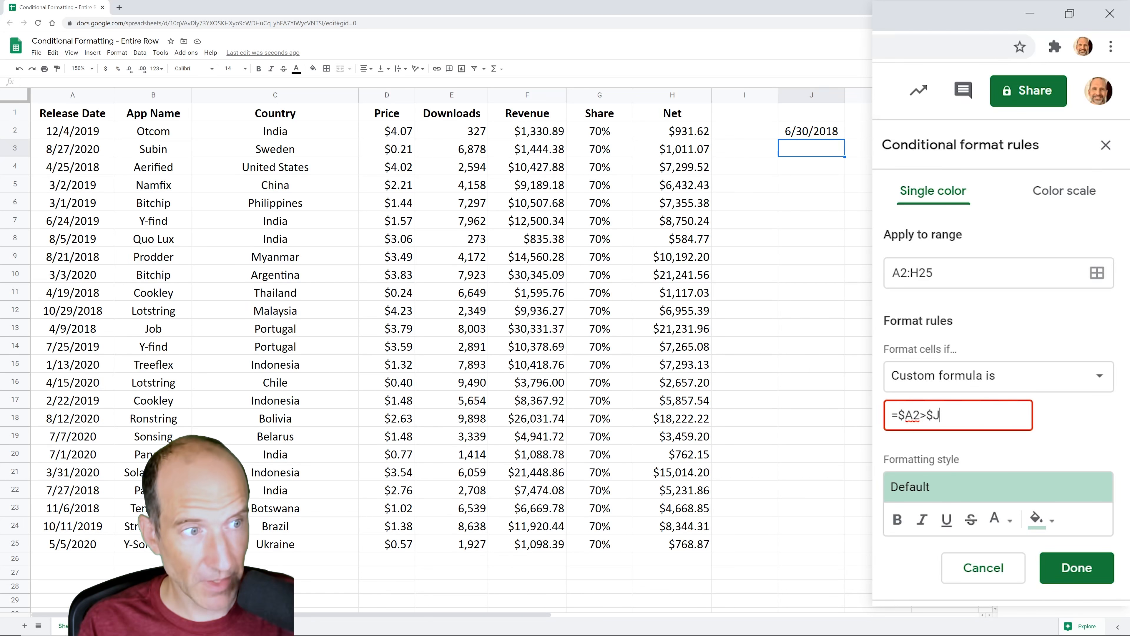
{"action": "type", "text": "$"}
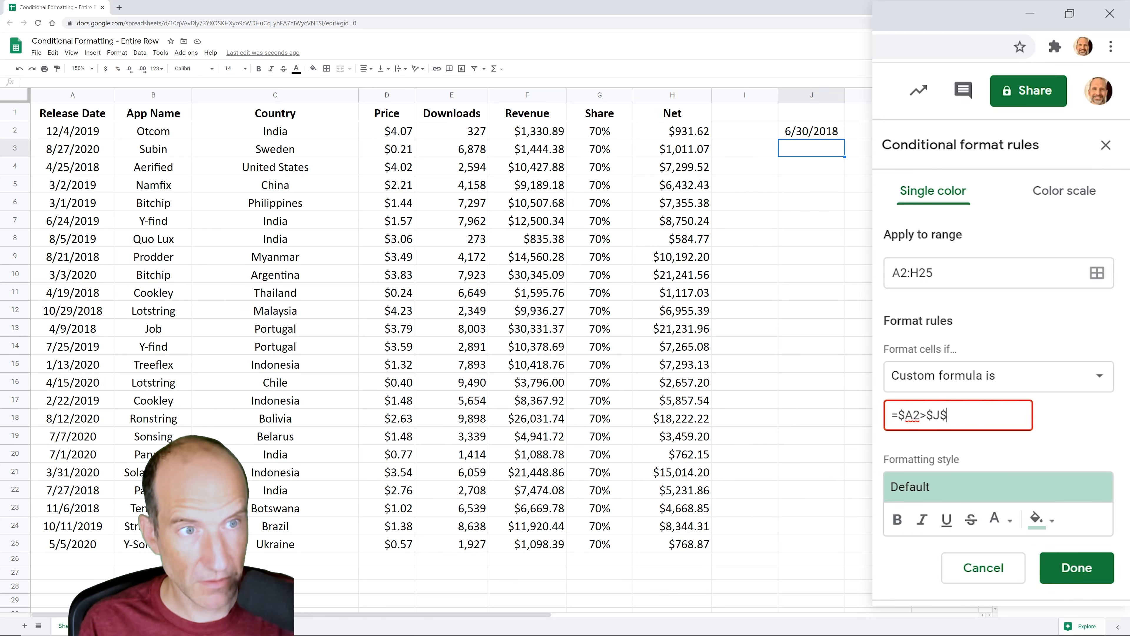
{"action": "type", "text": "2"}
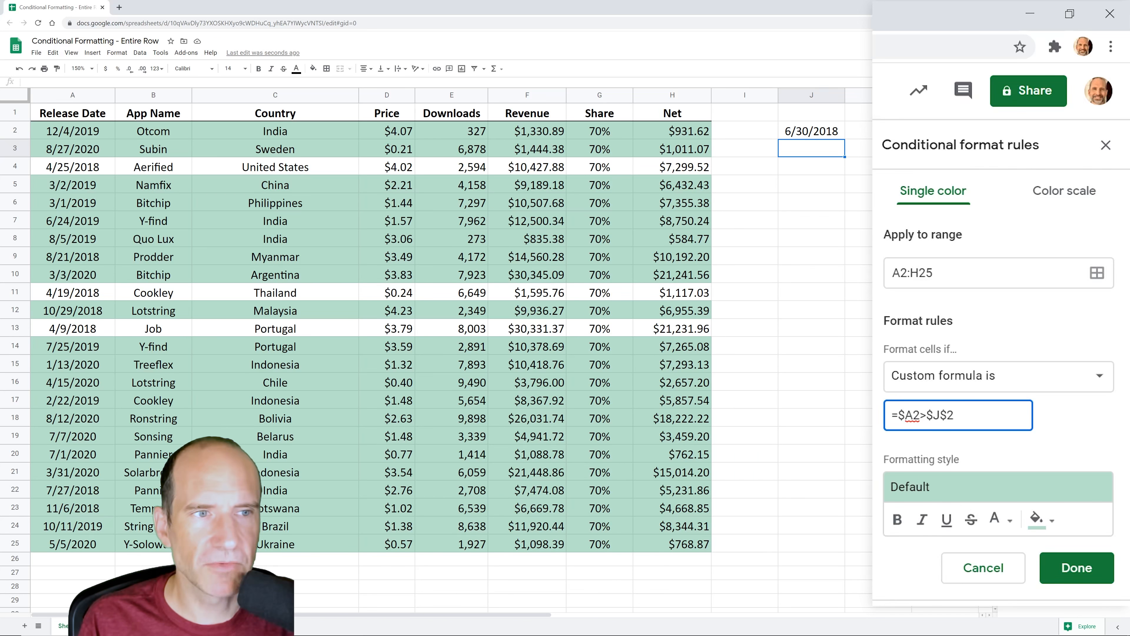
{"action": "left_click", "coordinate": [799, 133]}
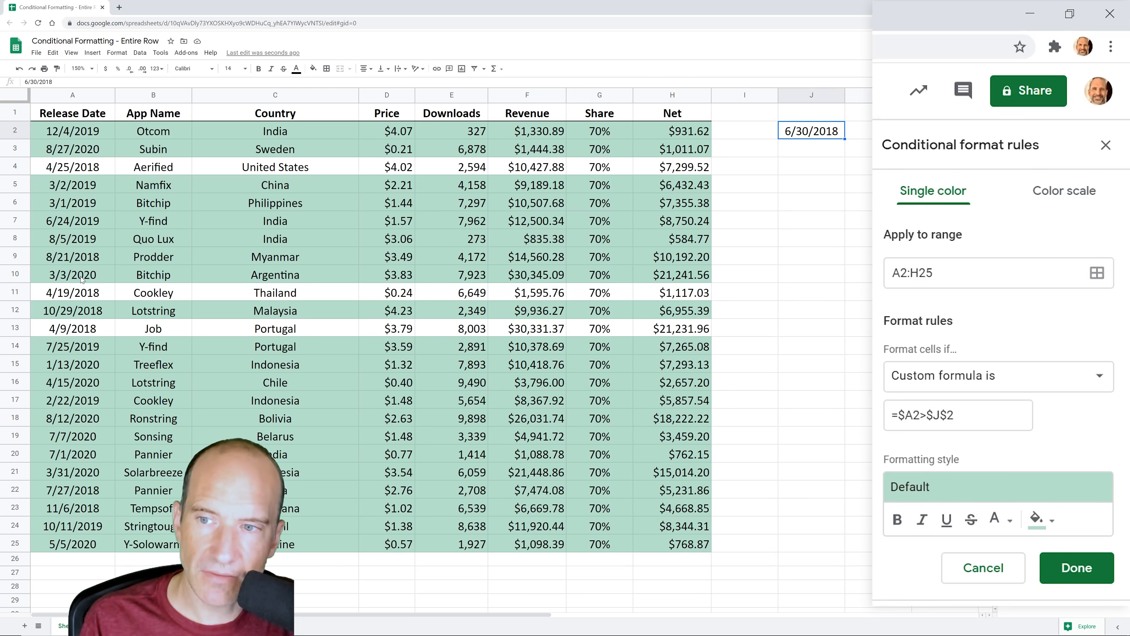
{"action": "left_click", "coordinate": [85, 296]}
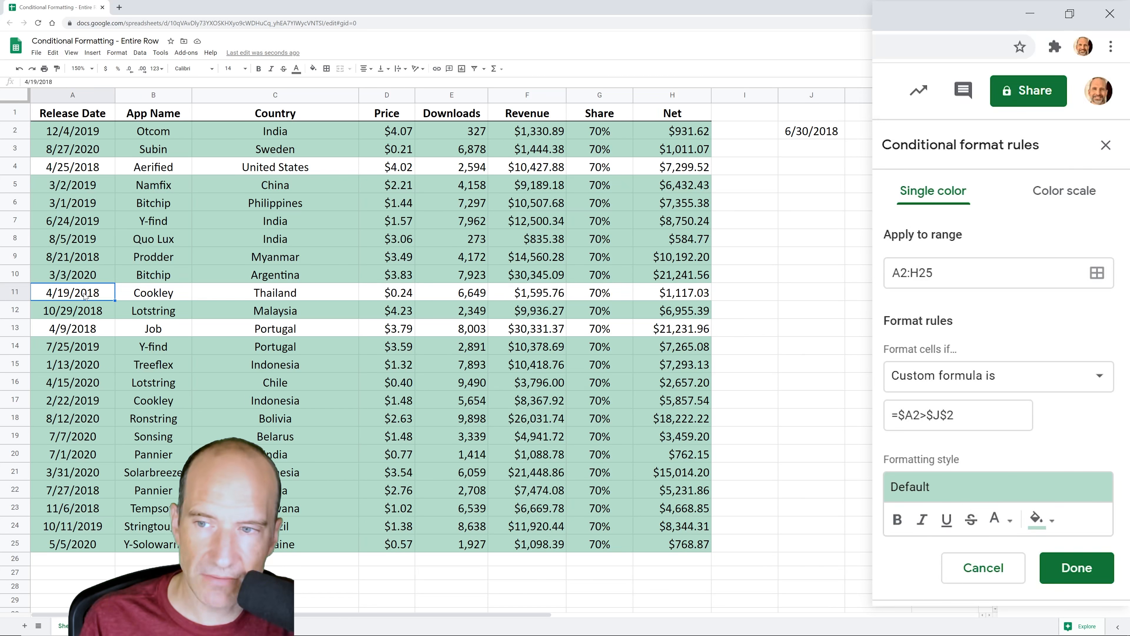